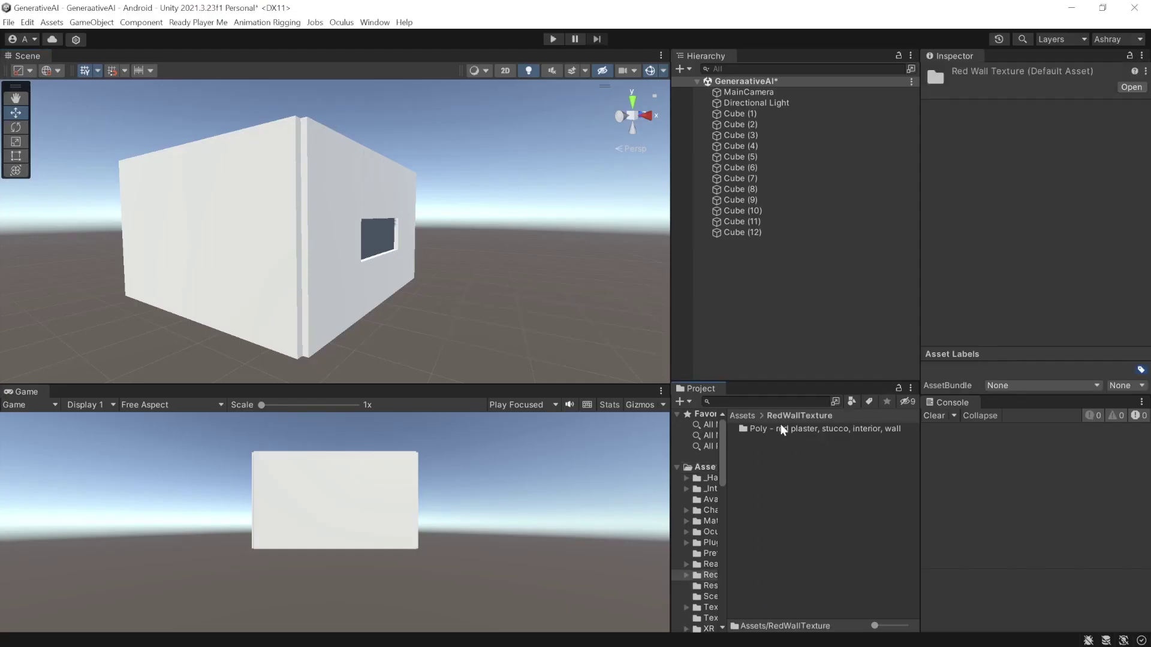
Step: Apply the red WallMat to the left wall, add a Point Light, and select another wall material copy
drag(1101, 209, 1087, 211)
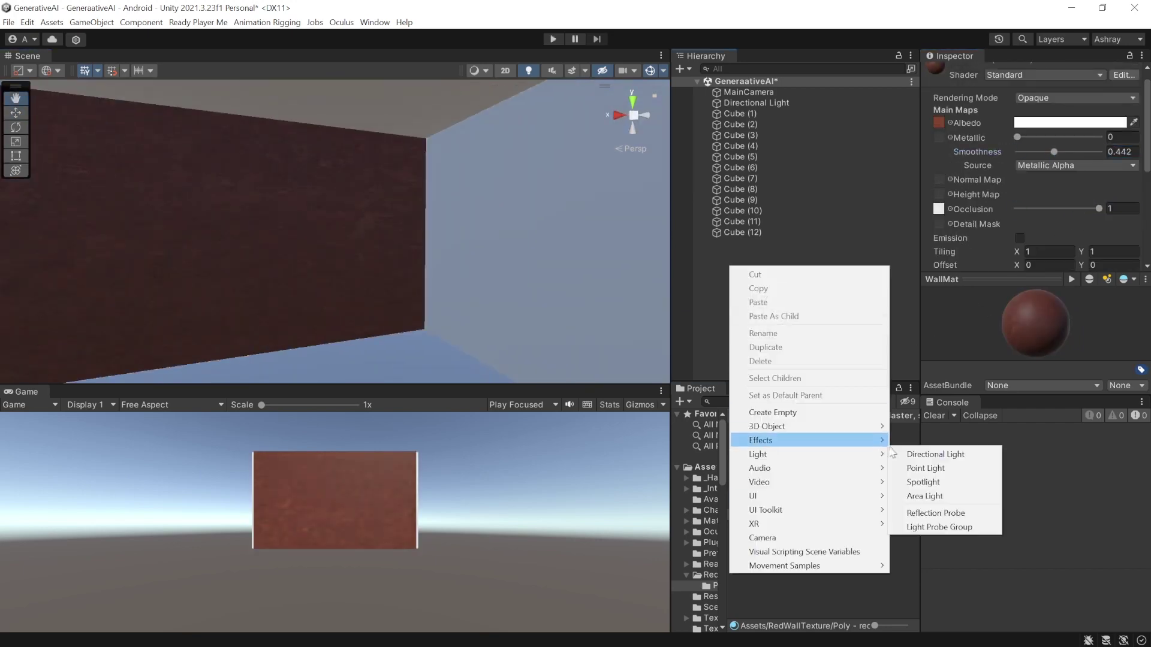
click(931, 468)
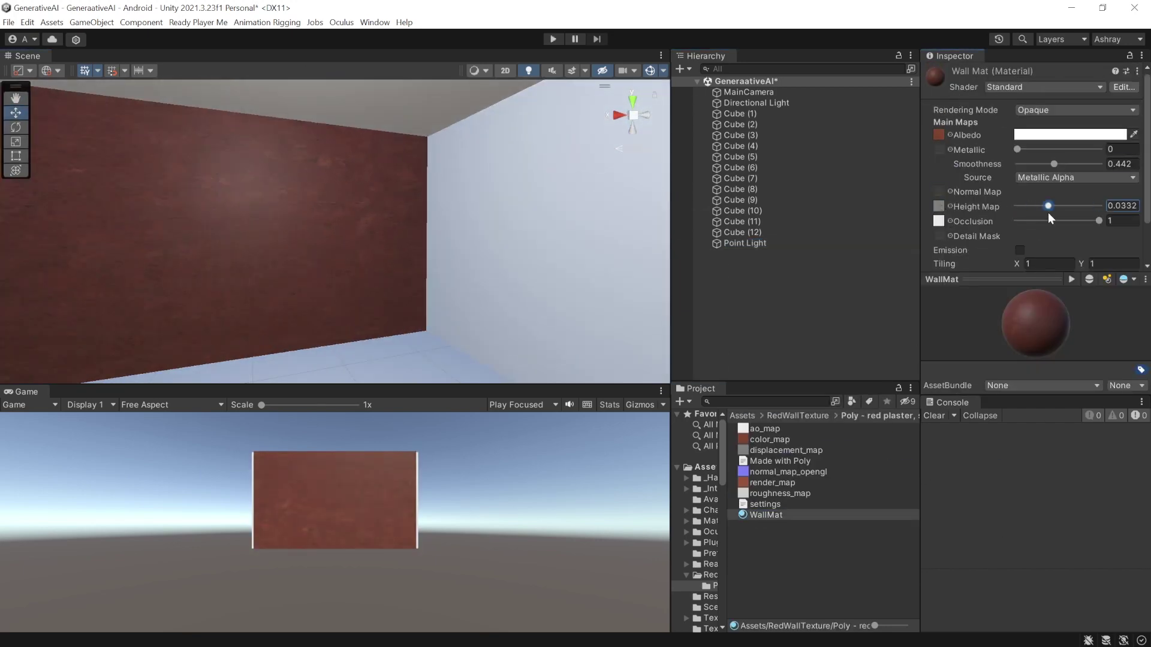
click(768, 526)
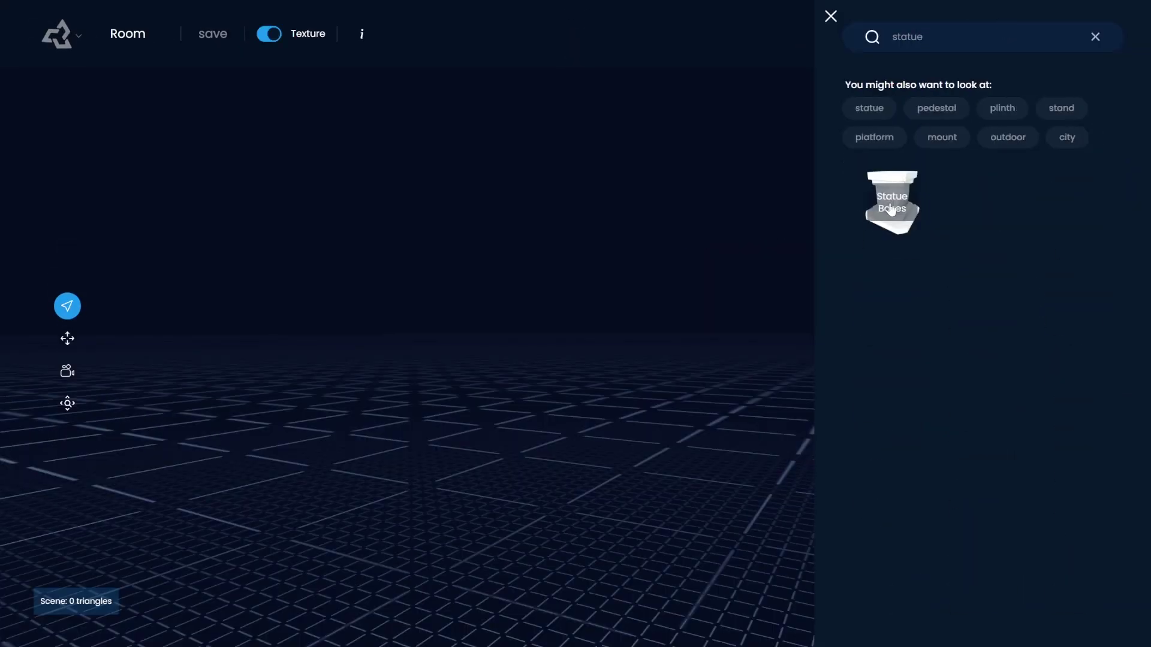
Step: Add the Statue Bases pedestal model to the Room scene
click(880, 215)
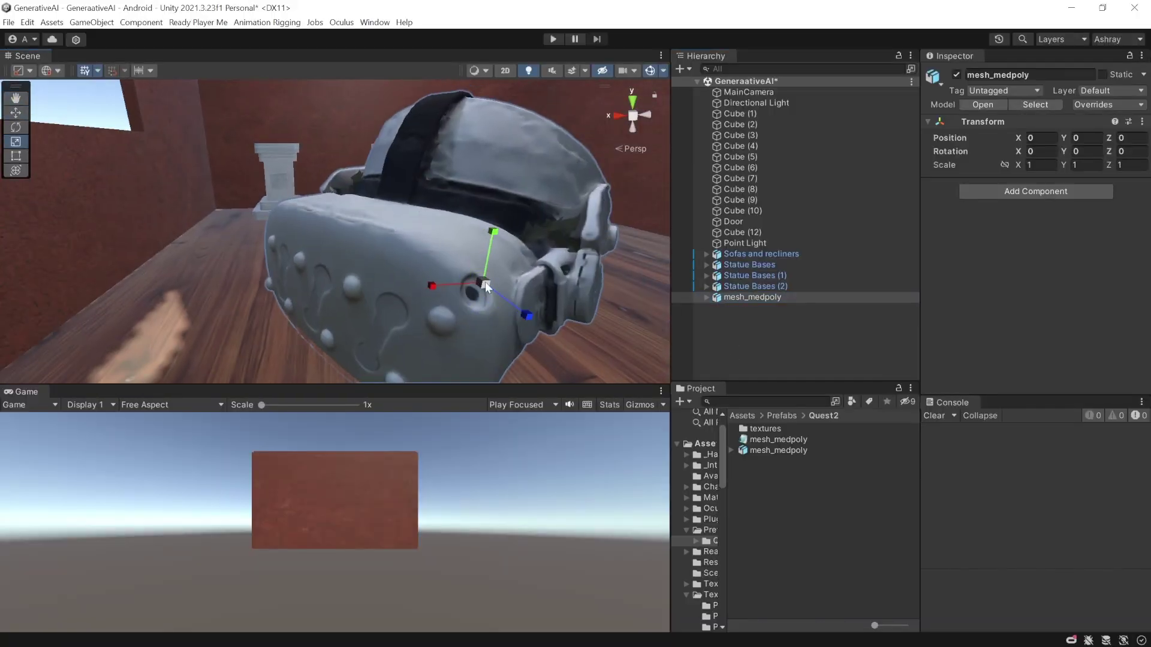
Step: Raise the Quest 2 headset onto the middle pedestal and turn it around its vertical axis
scroll(501, 217, down, 5)
drag(501, 217, 503, 180)
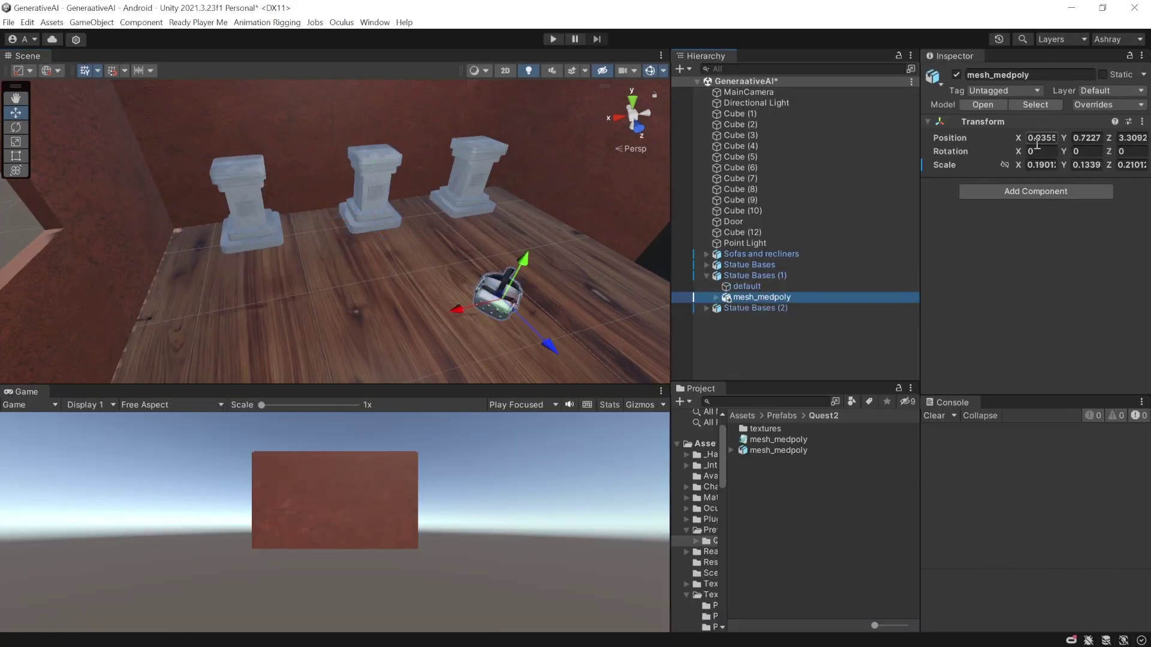
key(f)
key(e)
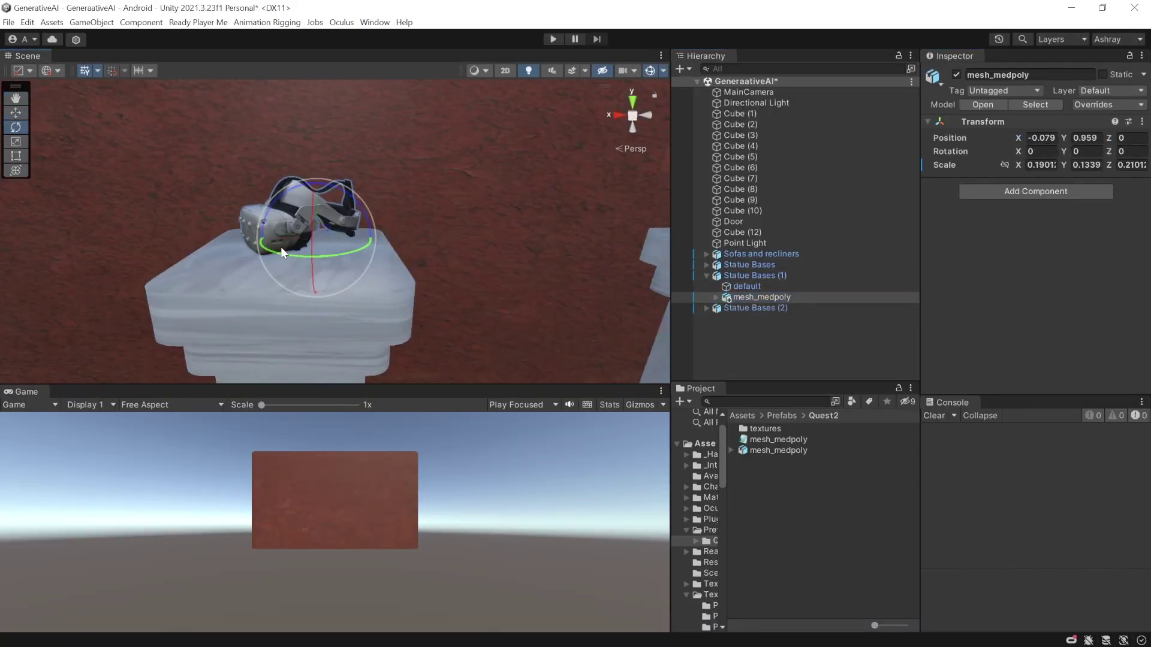
drag(216, 228, 367, 274)
click(156, 192)
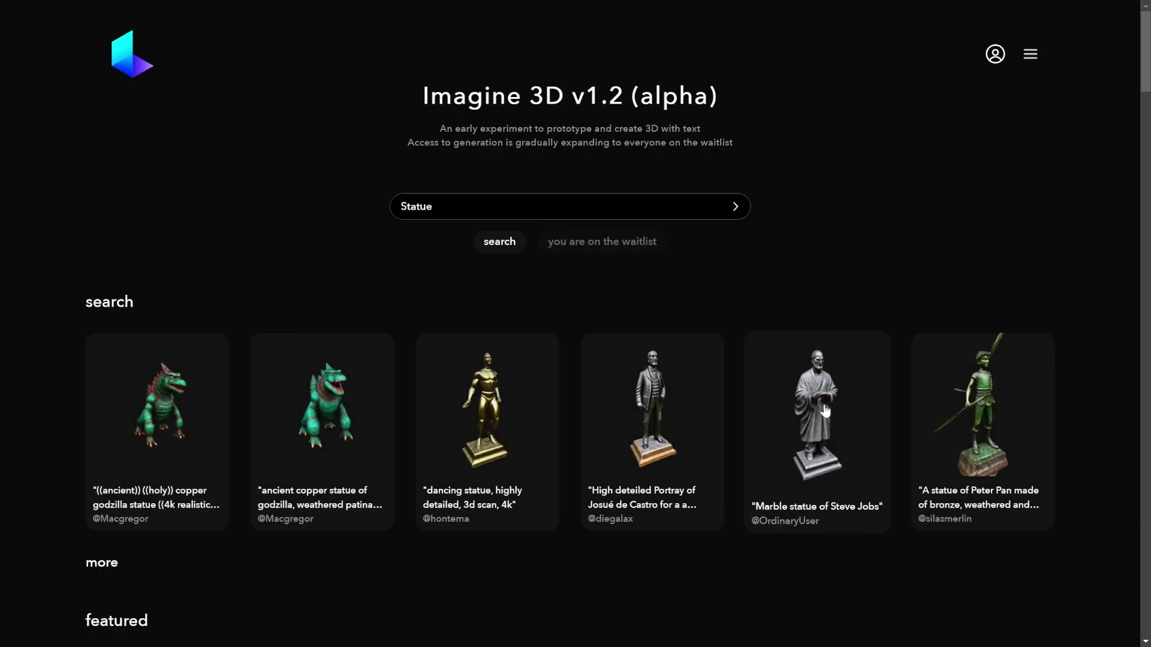
Step: Open the marble statue card from the Statue results in the Imagine 3D viewer
click(825, 411)
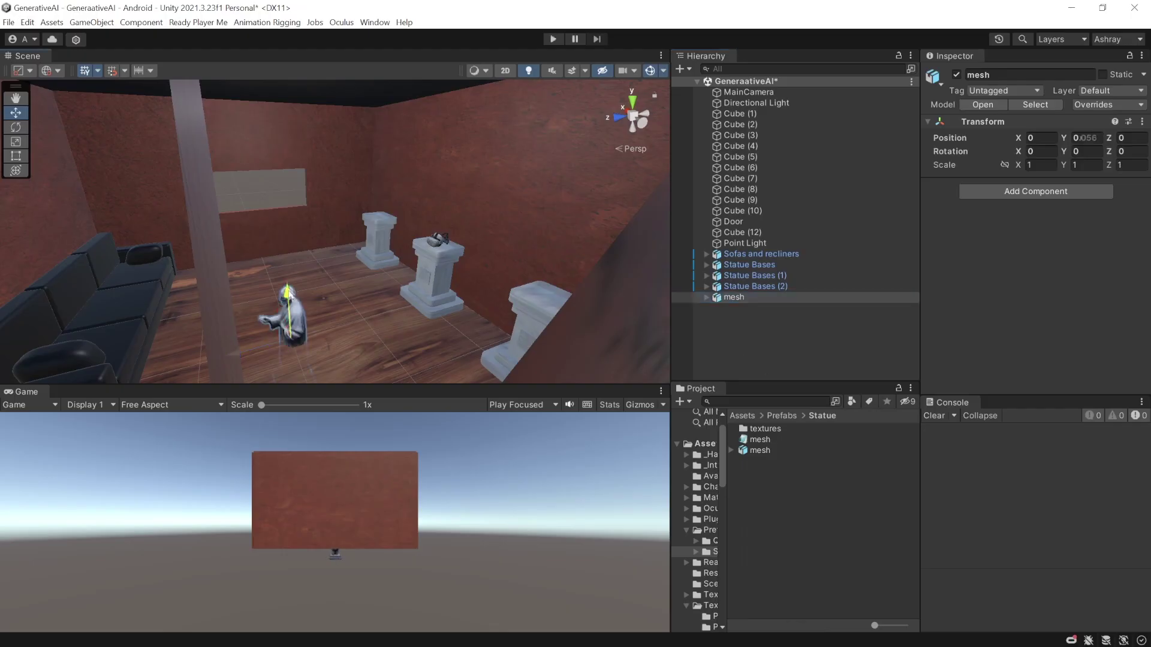
key(f)
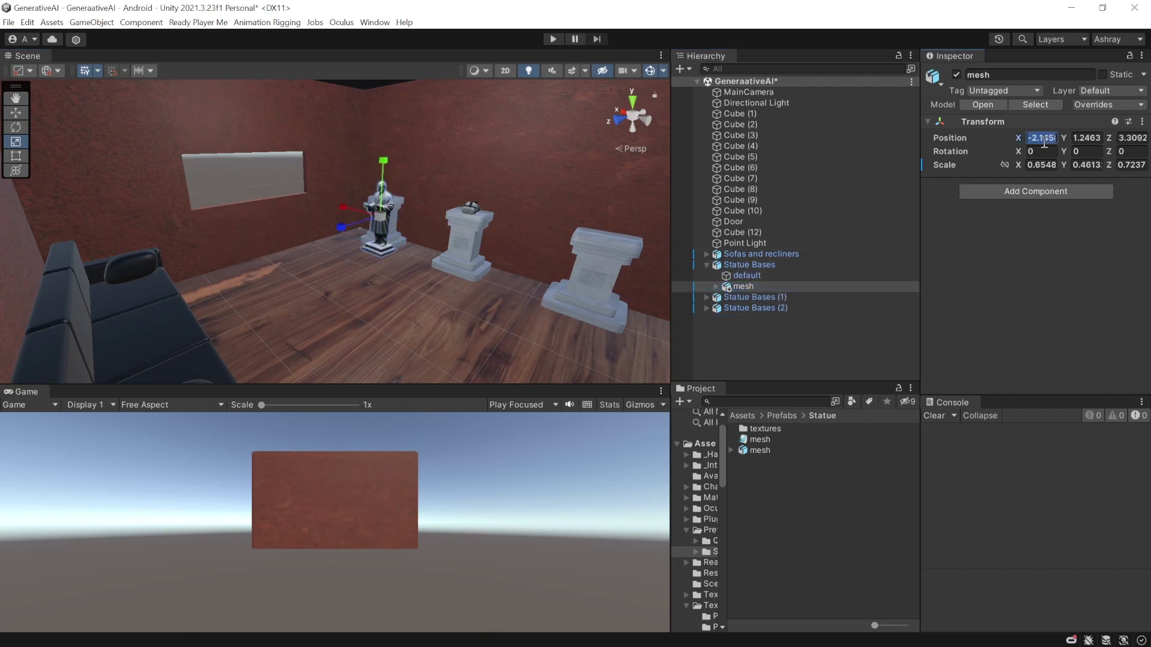
Step: Zoom and drag the view to bring the marble statue into closer view
scroll(392, 125, up, 5)
right_drag(392, 125, 337, 250)
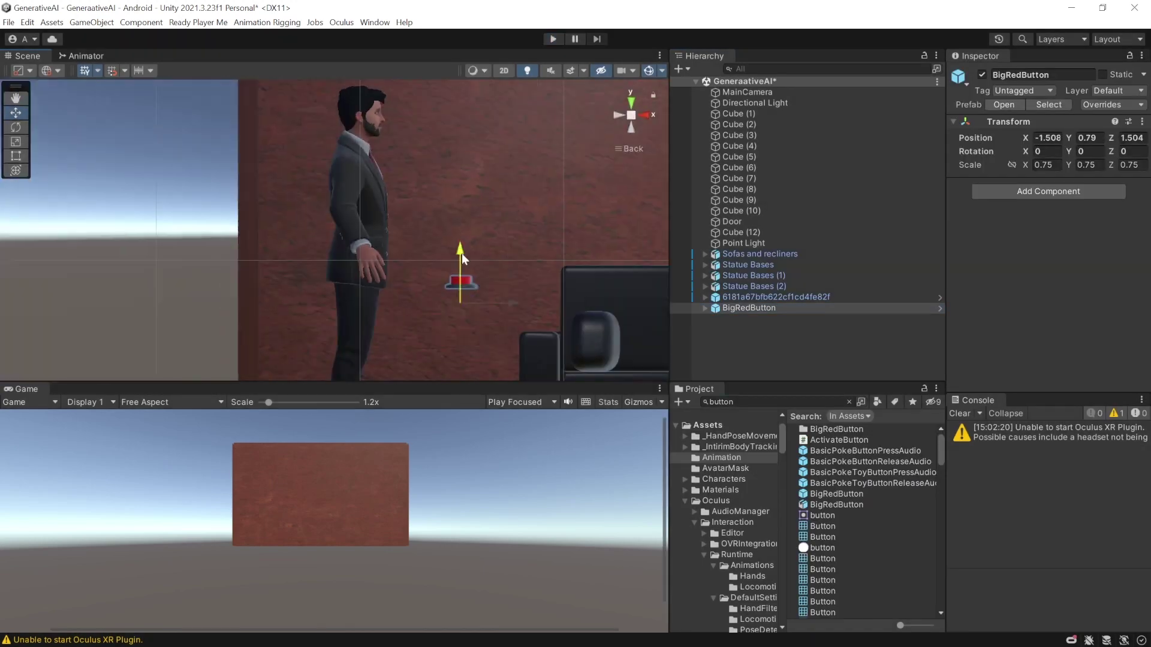
Step: Select the red button's ring, open the avatar's Animator state graph, and test in Play mode
click(462, 253)
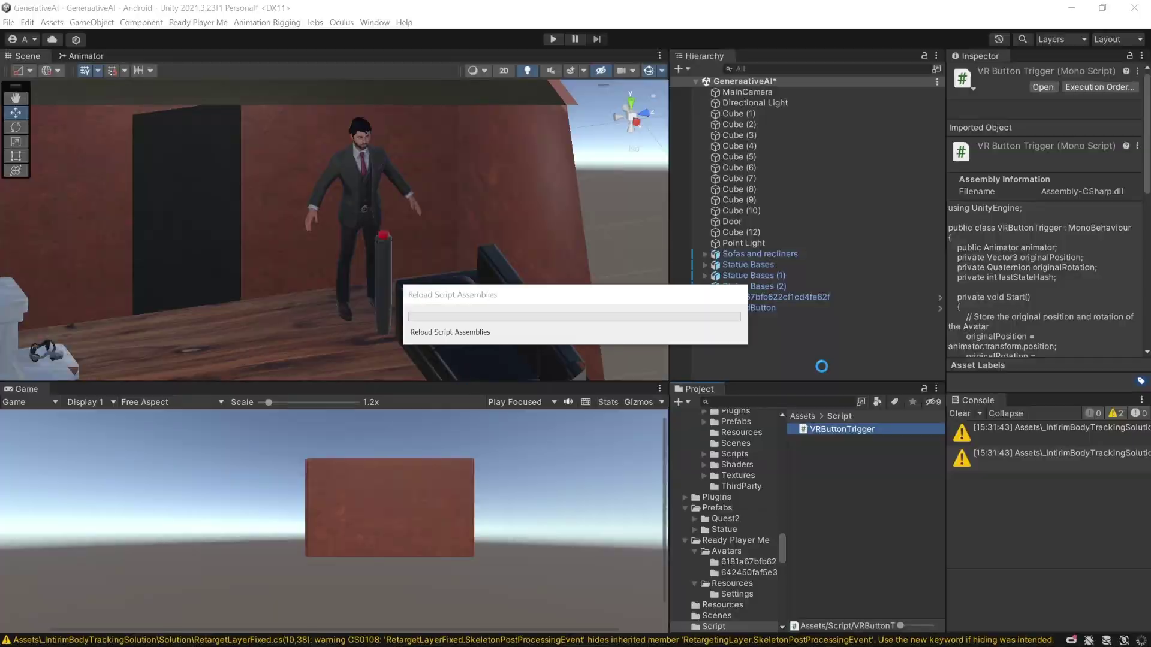
click(86, 55)
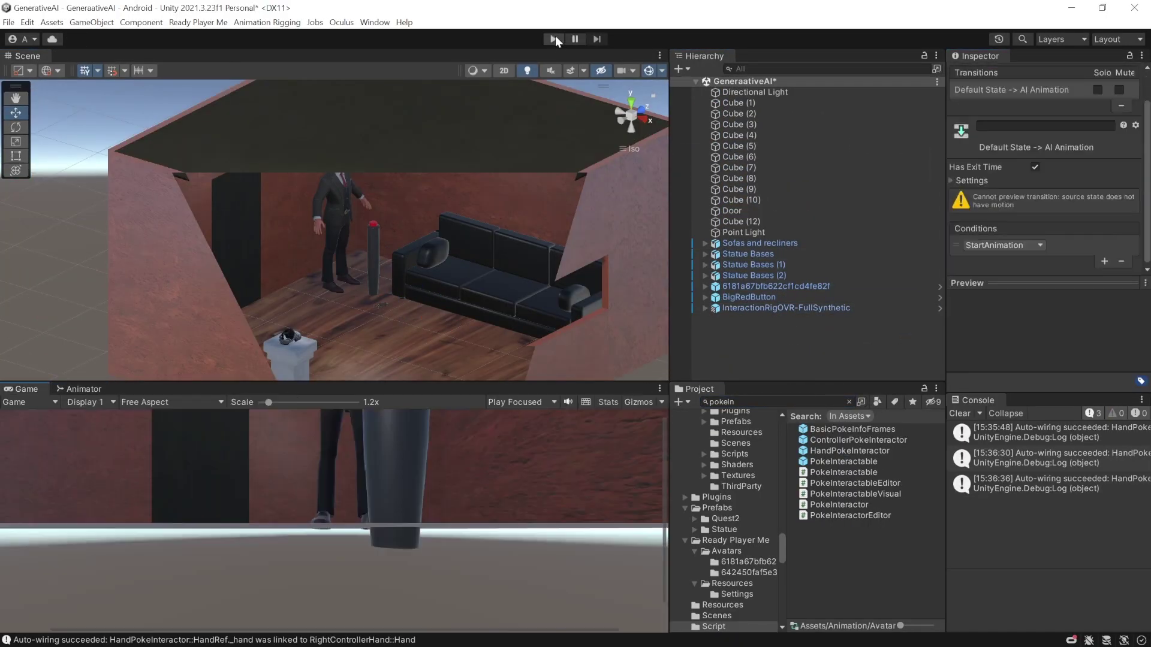
click(552, 39)
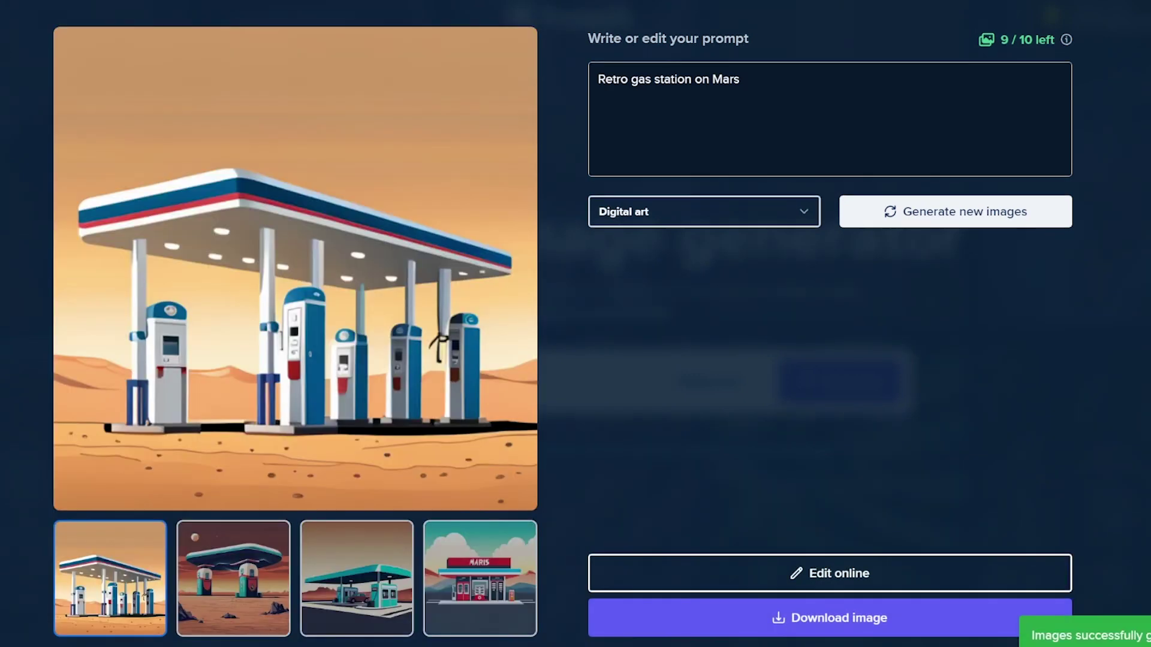
Step: Preview the third gas station image, then place the second on the Canva page enlarged to fill it
click(362, 577)
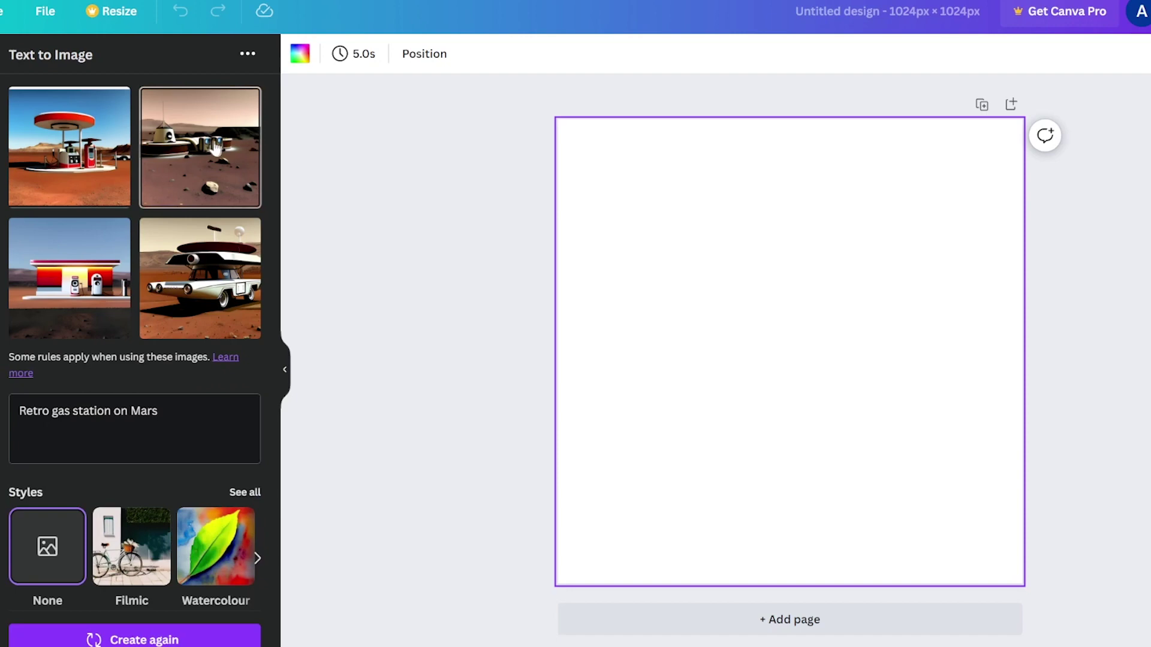
drag(200, 147, 715, 329)
drag(882, 423, 1021, 586)
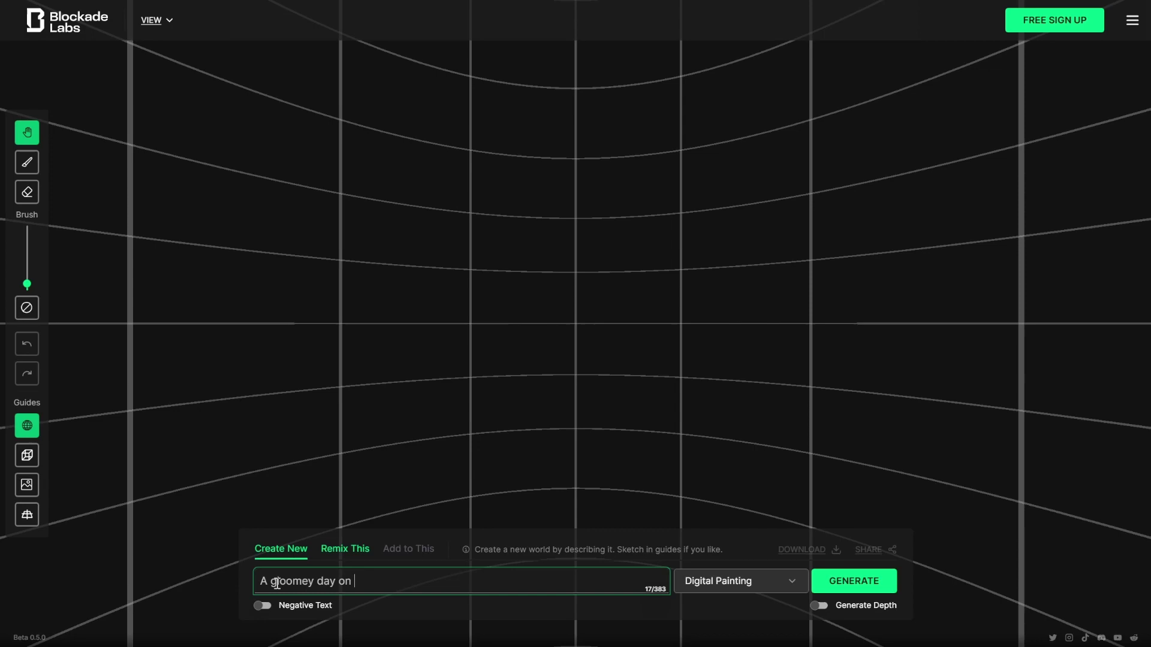
Step: Prompt a Mars scene in Realistic style, exclude 'vehicals' as negative text, and download the panorama
text(Mars)
click(741, 581)
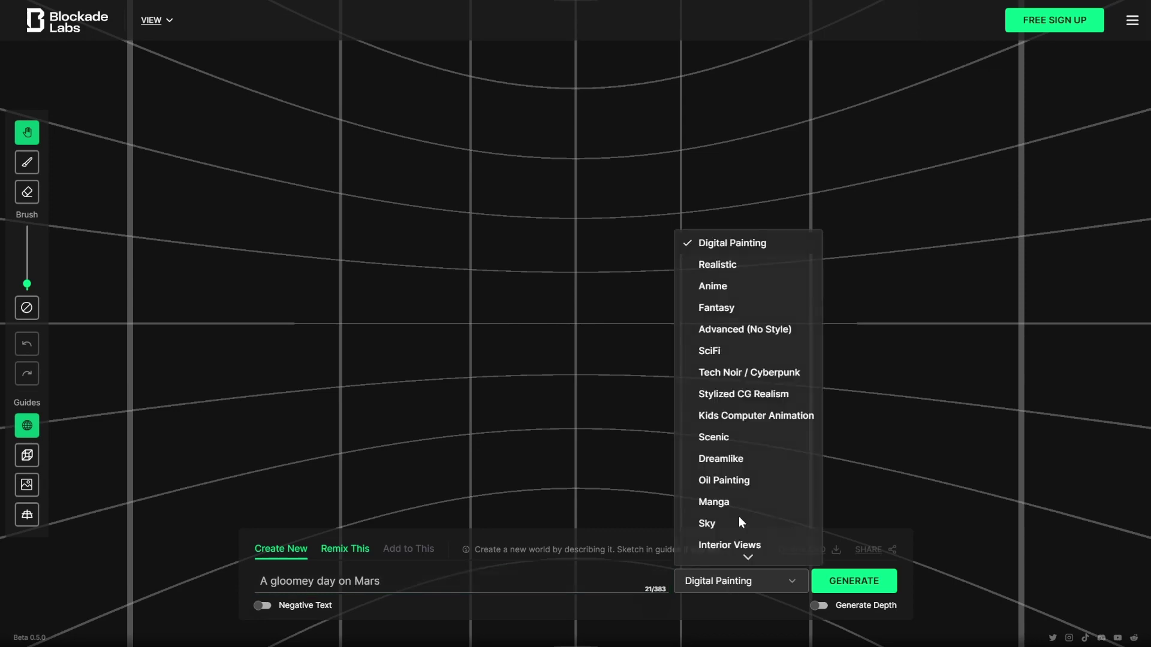
click(709, 263)
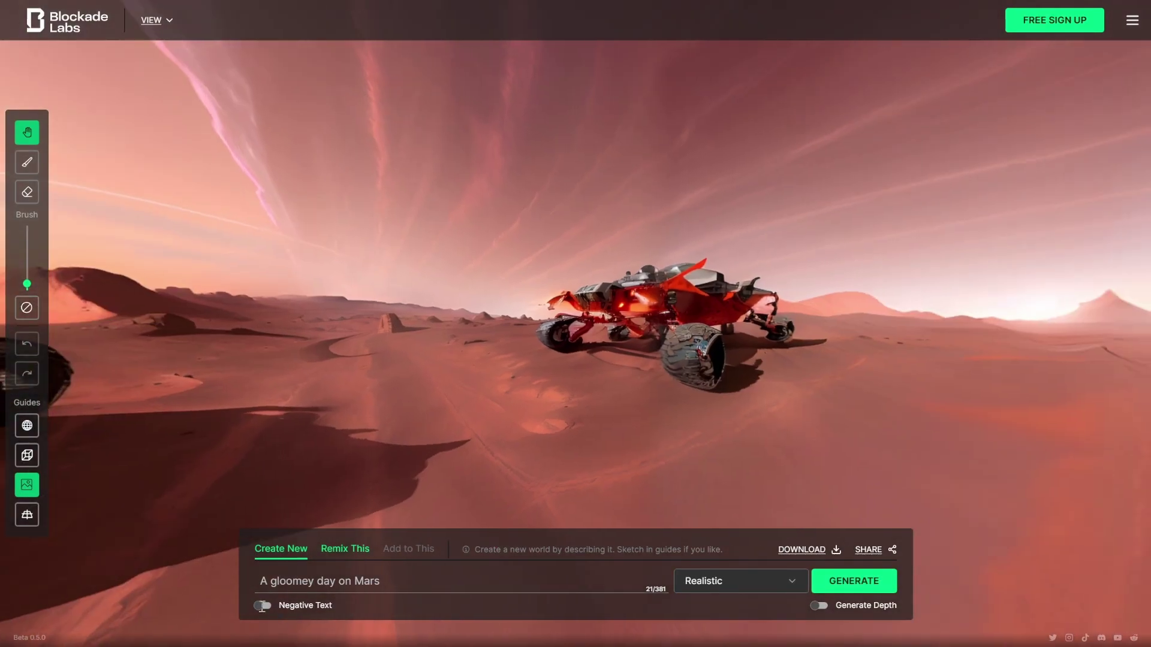
click(262, 606)
text(vehicals)
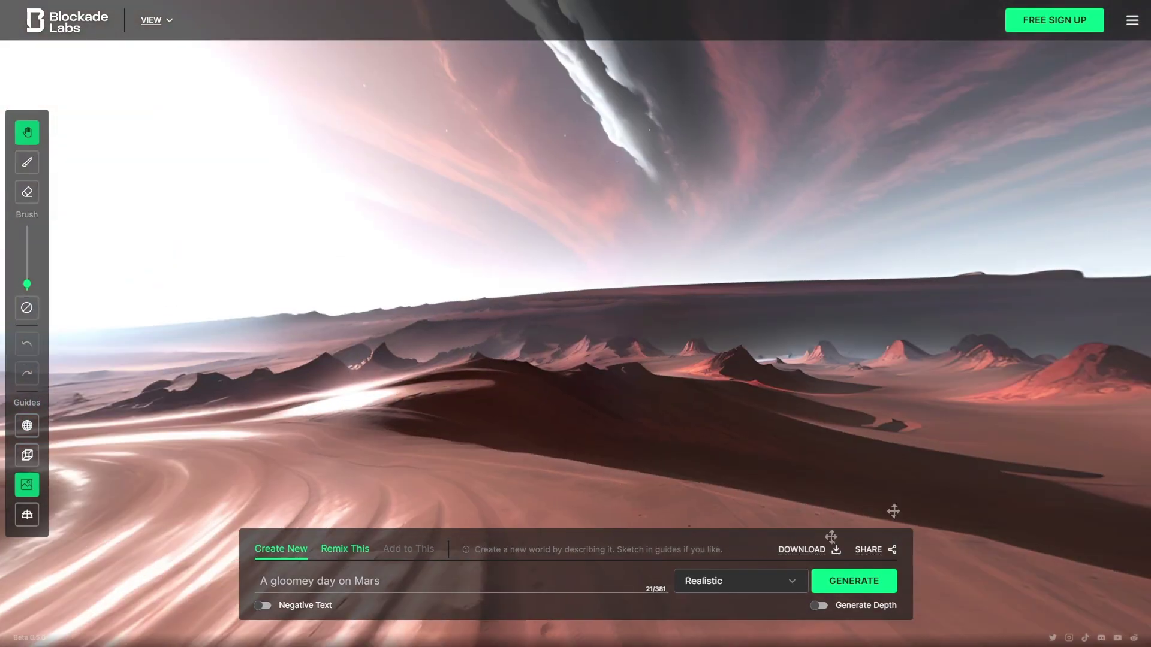
click(802, 549)
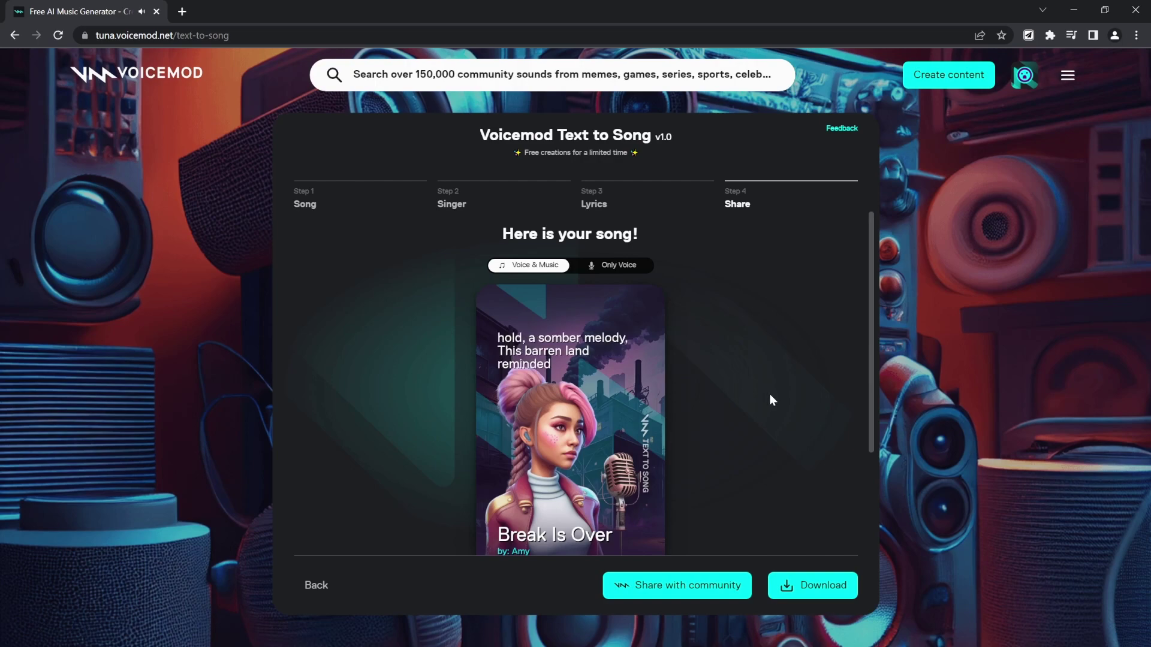
Step: Download the Break Is Over song and save it as an MP3 file
scroll(770, 394, down, 3)
click(804, 586)
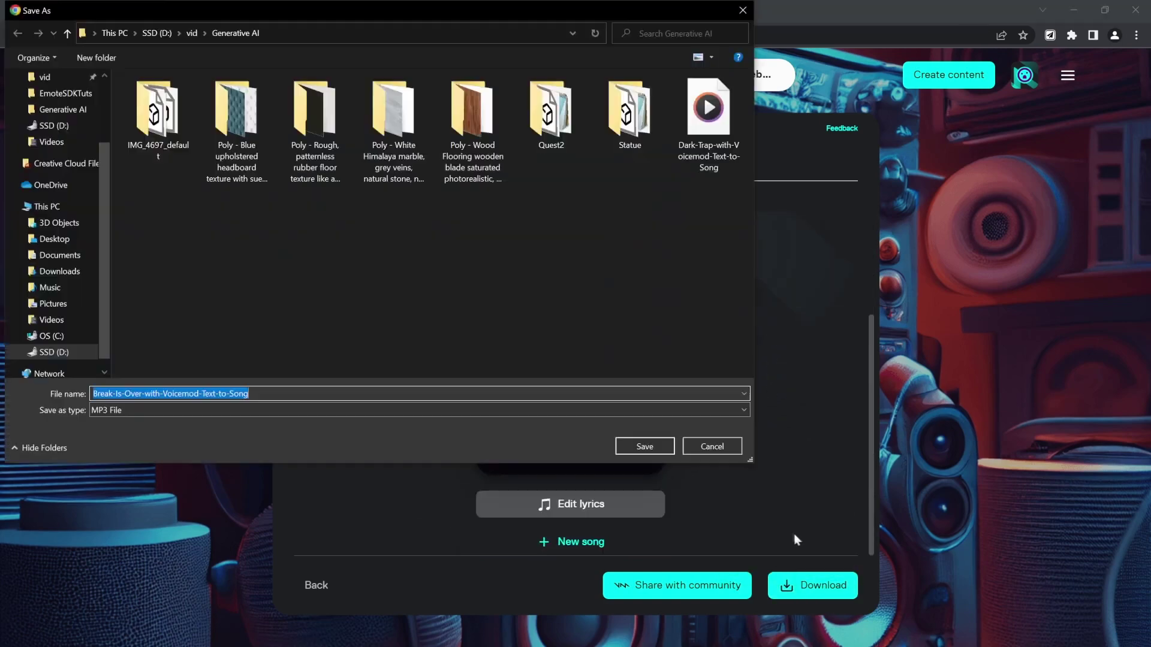
key(Return)
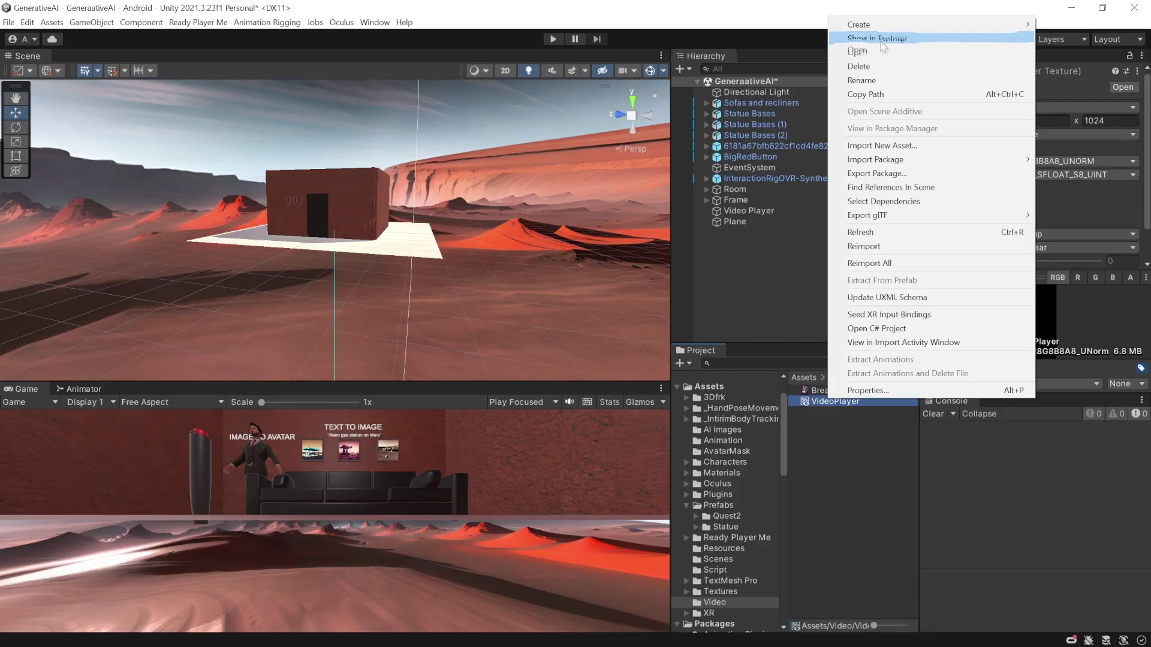
Step: Pick a shader for the VideoPlayer material and set the plane's Rotation Z to -90
click(1035, 87)
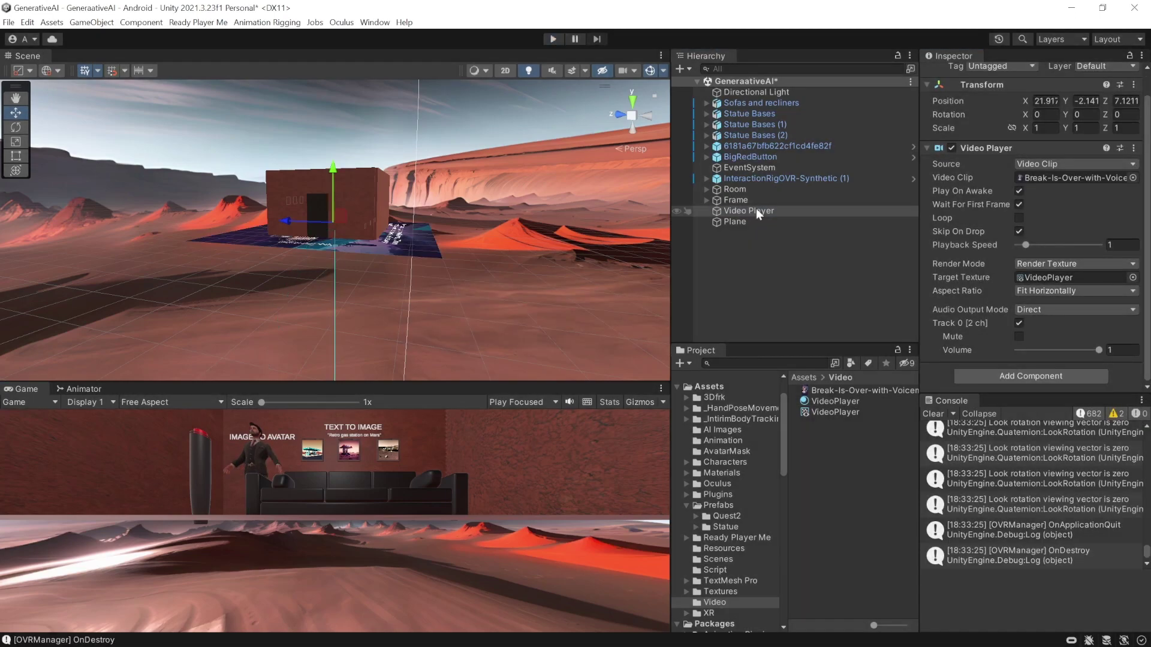
double_click(735, 222)
text(-90)
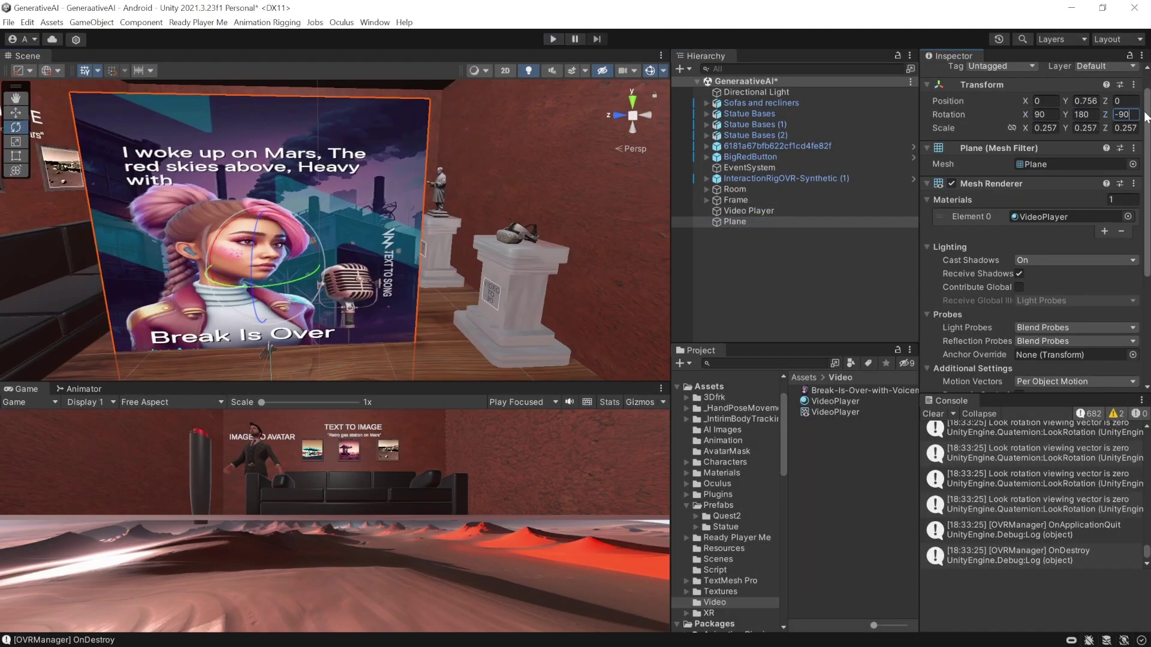